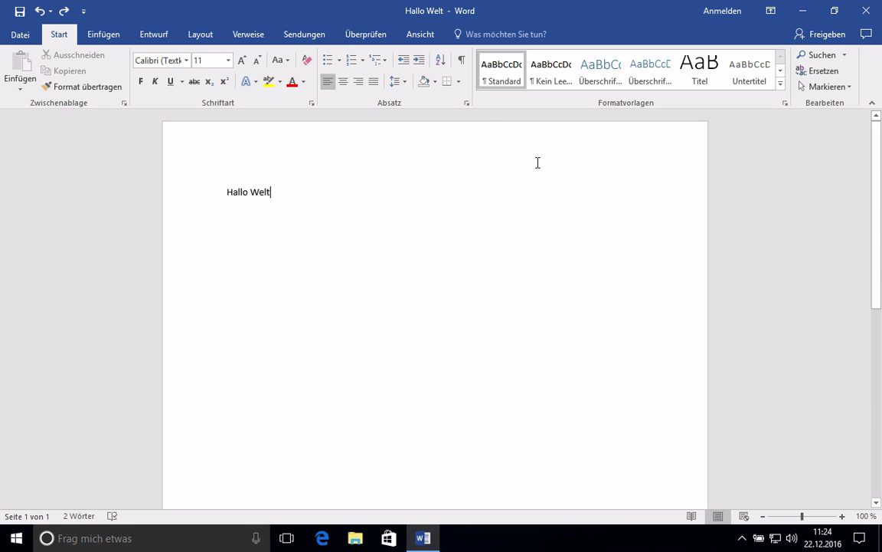
Step: Show the Ansicht tab and tick Lineal to display rulers around the Hallo Welt page
{"action": "left_click", "coordinate": [422, 35]}
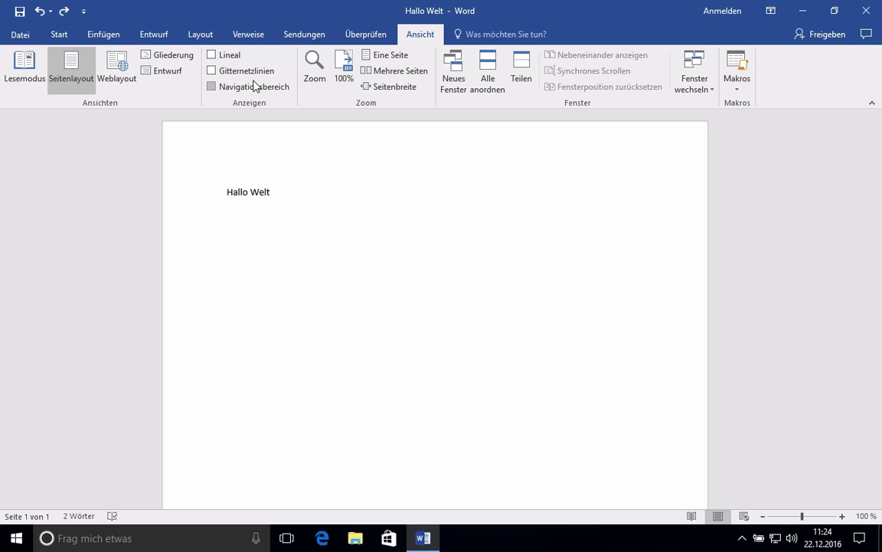
{"action": "left_click", "coordinate": [213, 56]}
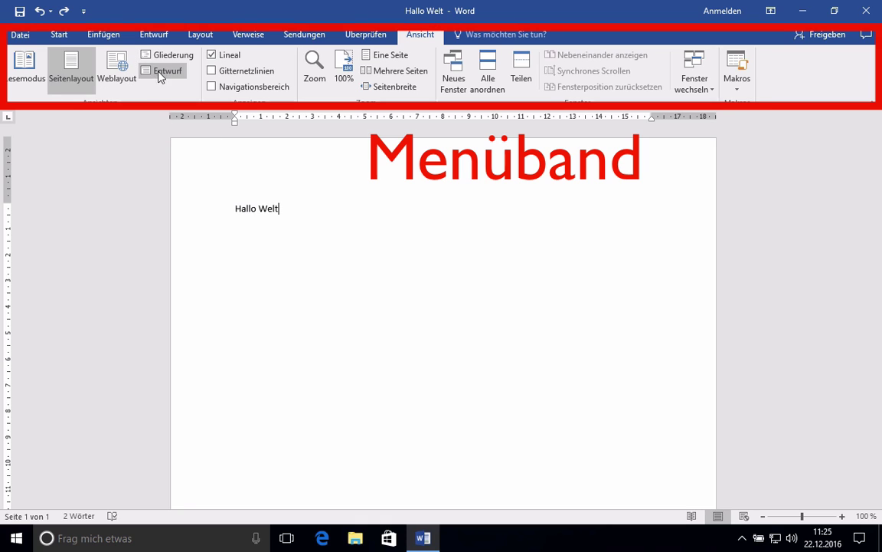
Step: Pass through the Start tab, then show the Einfügen tab's picture, table, shape and header tools
{"action": "left_click", "coordinate": [62, 35]}
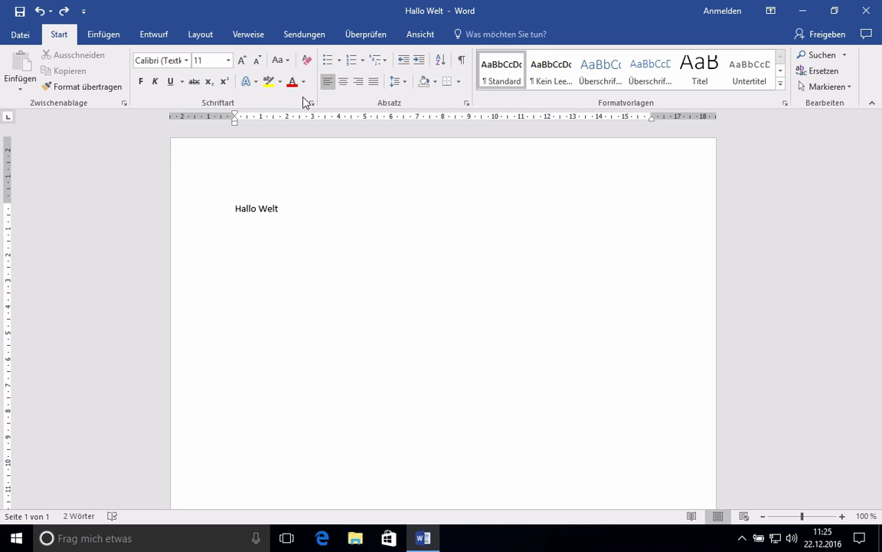
{"action": "left_click", "coordinate": [92, 31]}
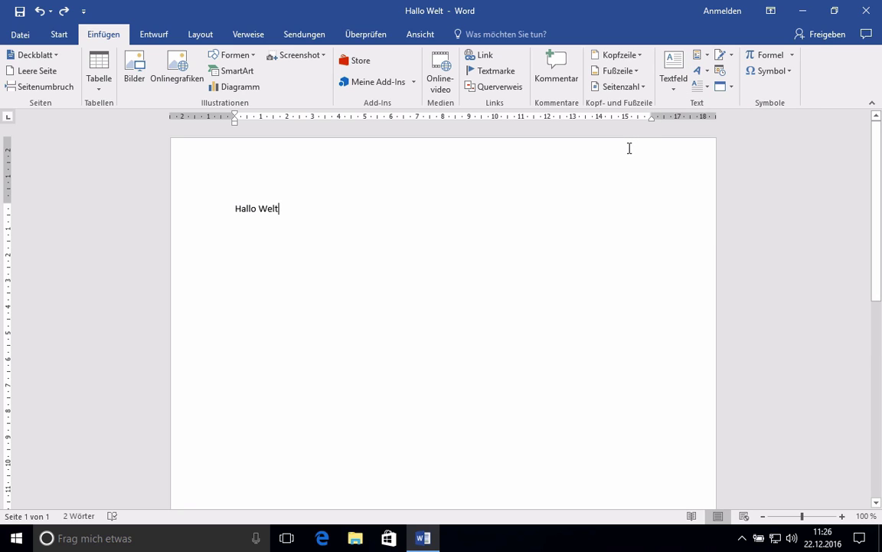
Step: Switch the ribbon to the Entwurf tab with its themes, colours, fonts and page background options
{"action": "left_click", "coordinate": [149, 33]}
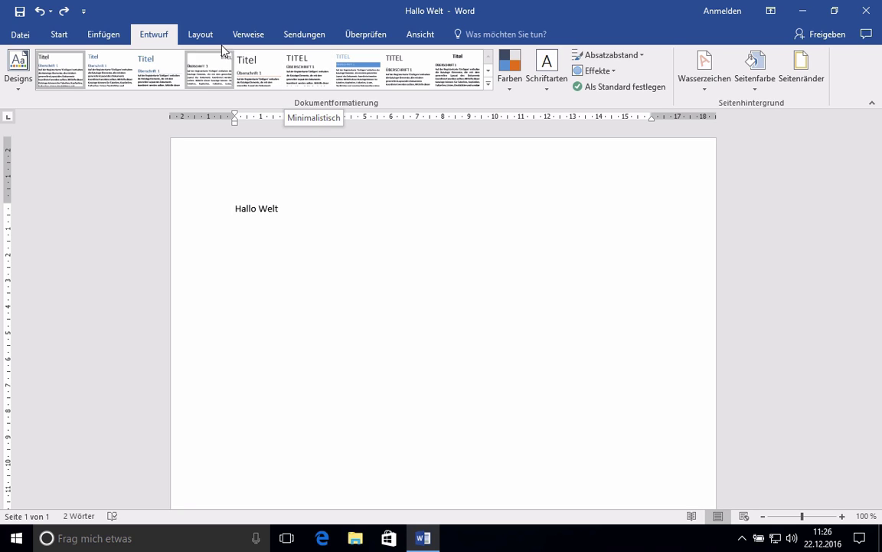
Step: Switch the ribbon to the Layout tab for margins, orientation, columns, indents and spacing
{"action": "left_click", "coordinate": [201, 36]}
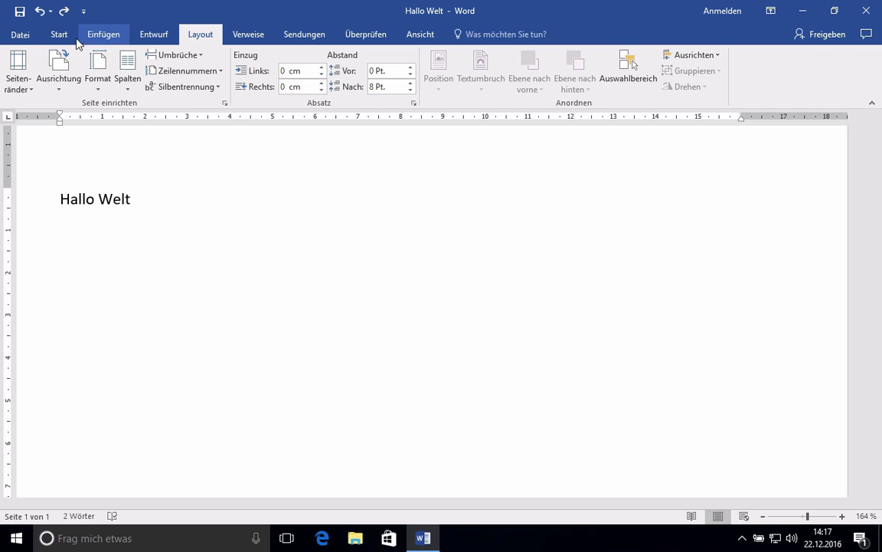
Step: Go back to the Start tab's clipboard, font and paragraph formatting tools
{"action": "left_click", "coordinate": [61, 39]}
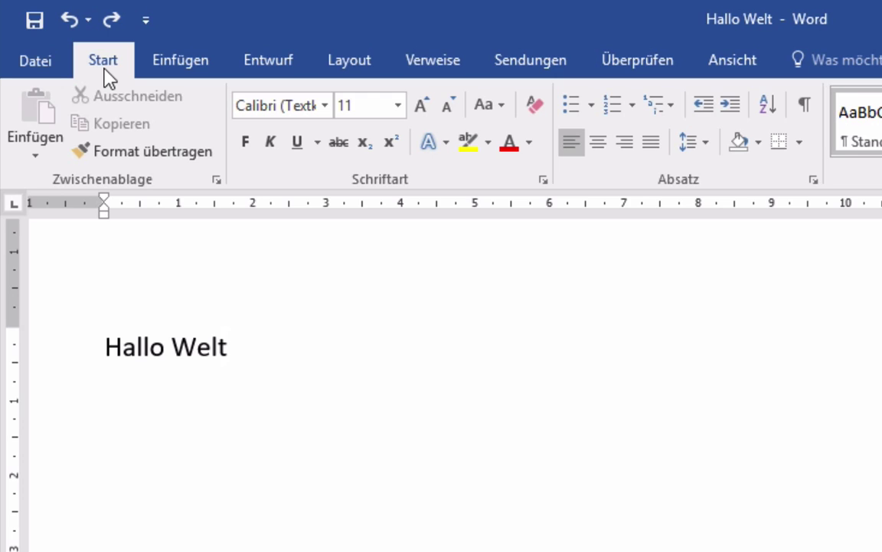
{"action": "left_click", "coordinate": [32, 56]}
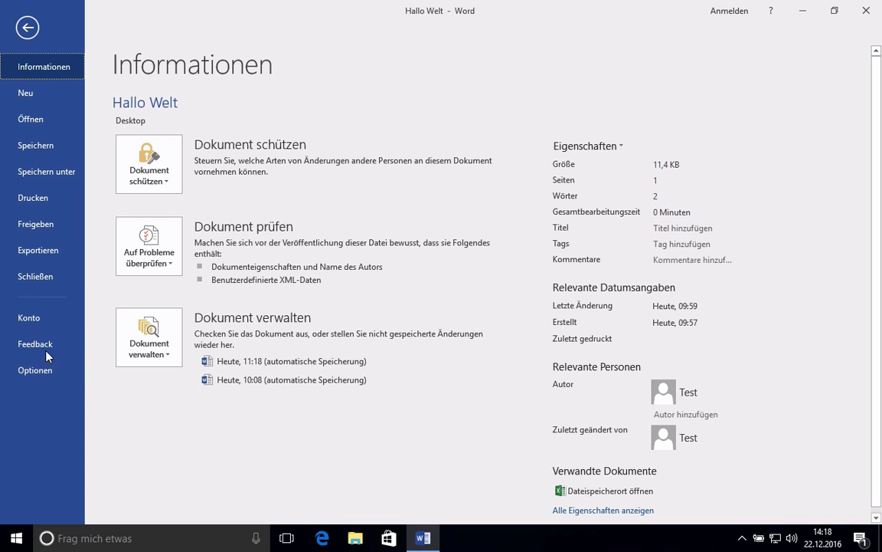
{"action": "left_click", "coordinate": [26, 29]}
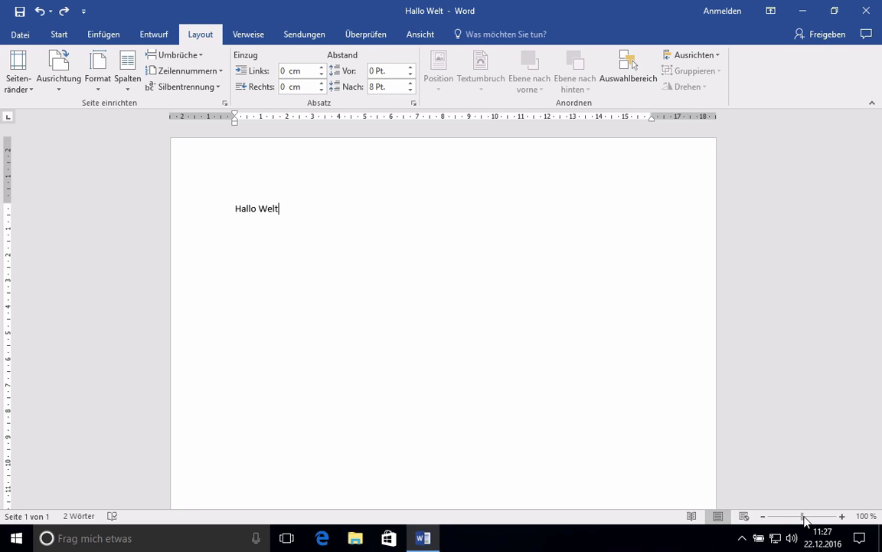
Step: Slide the status-bar zoom control right until the page shows at 164%
{"action": "left_click_drag", "start_coordinate": [803, 516], "coordinate": [808, 517]}
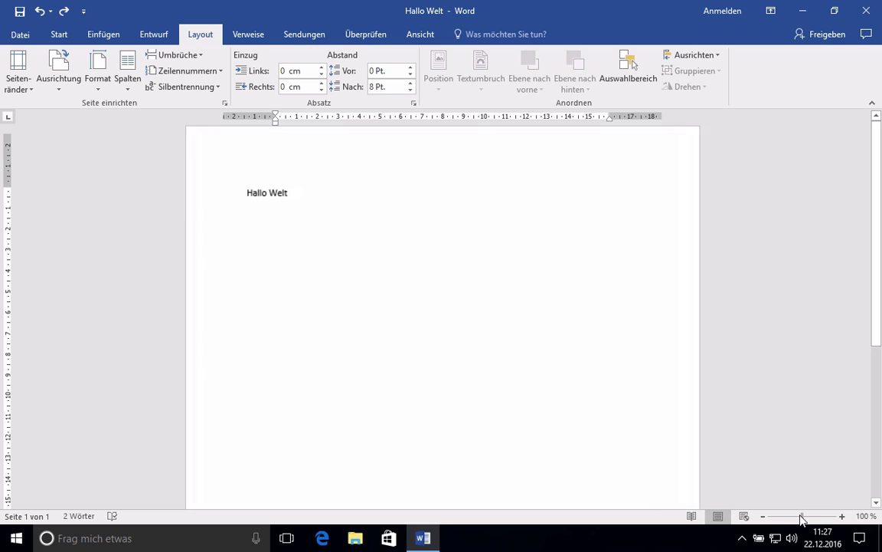